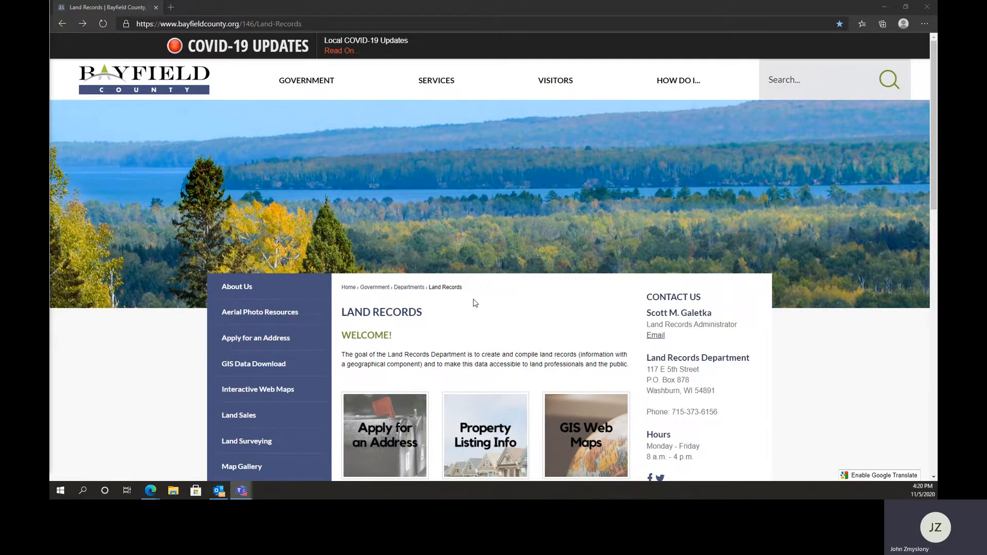
Open the Apply for an Address page from Land Records and start the Online Address Application
scroll(475, 303, down, 4)
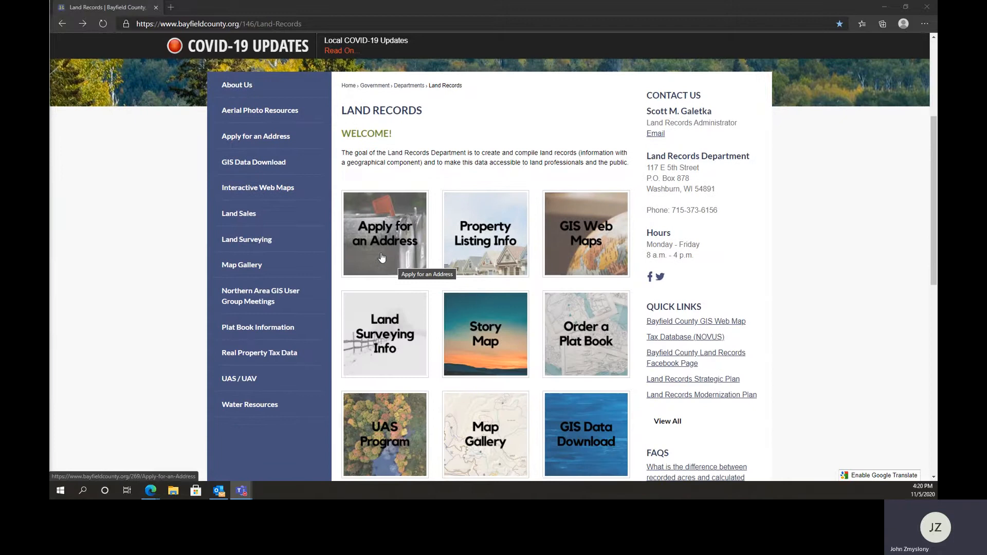
click(381, 258)
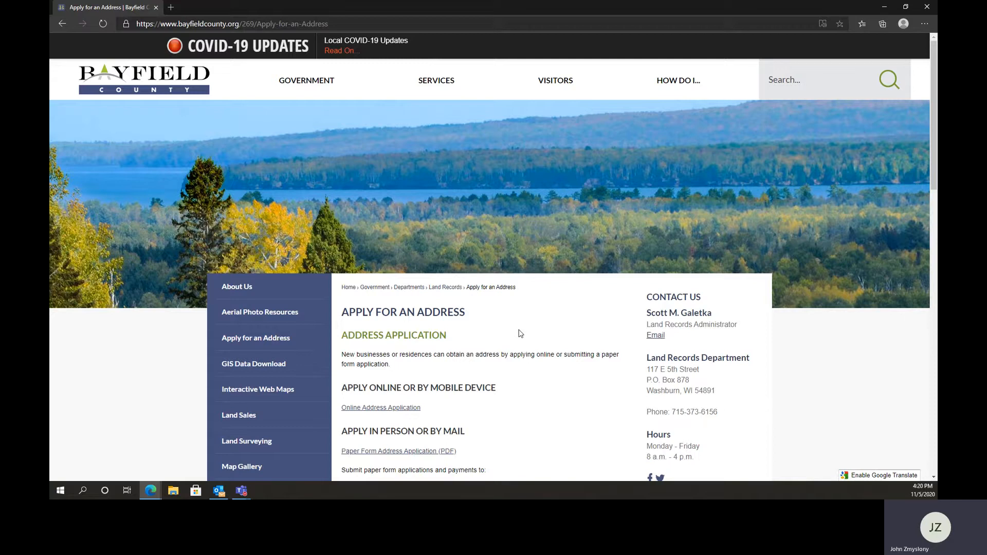
scroll(520, 334, down, 1)
scroll(520, 334, down, 1)
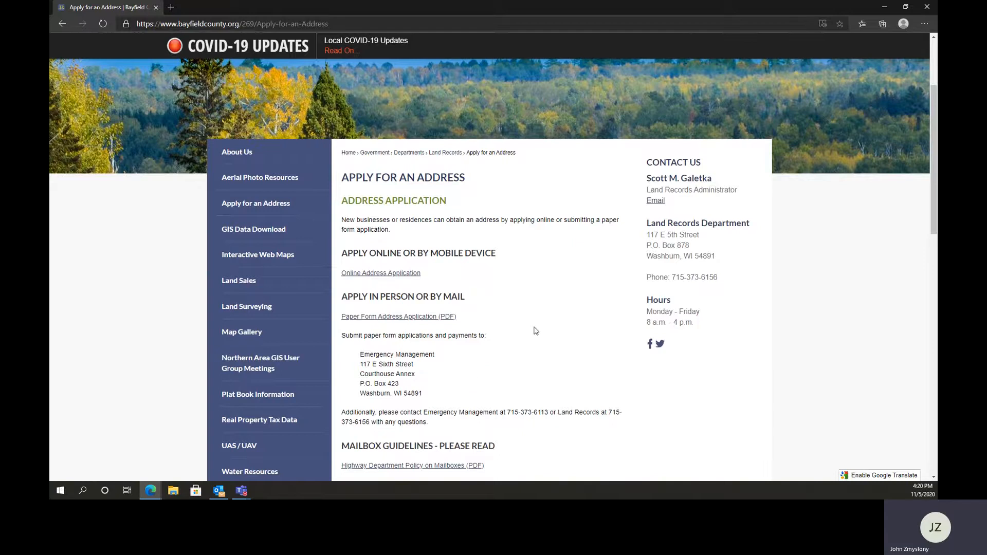
scroll(538, 350, up, 1)
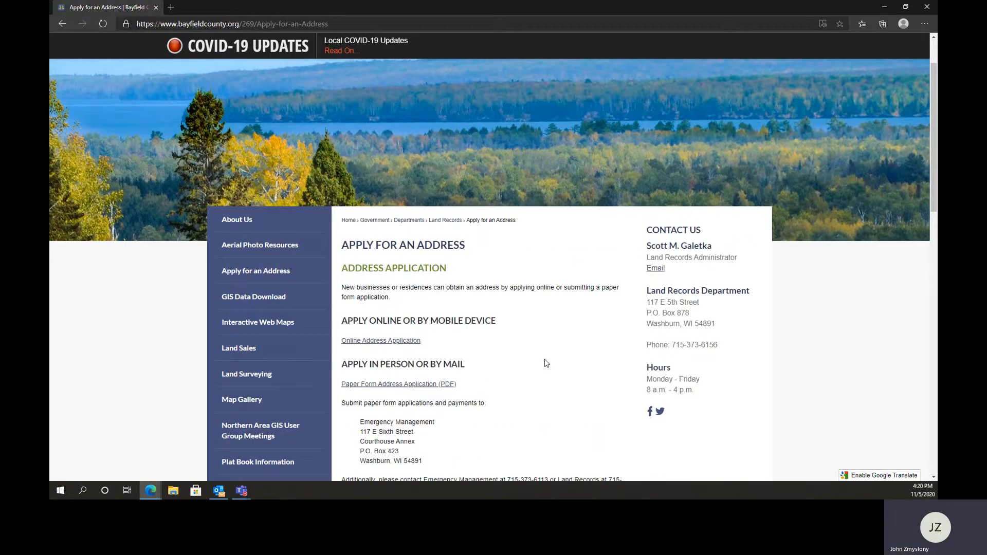
scroll(543, 368, down, 2)
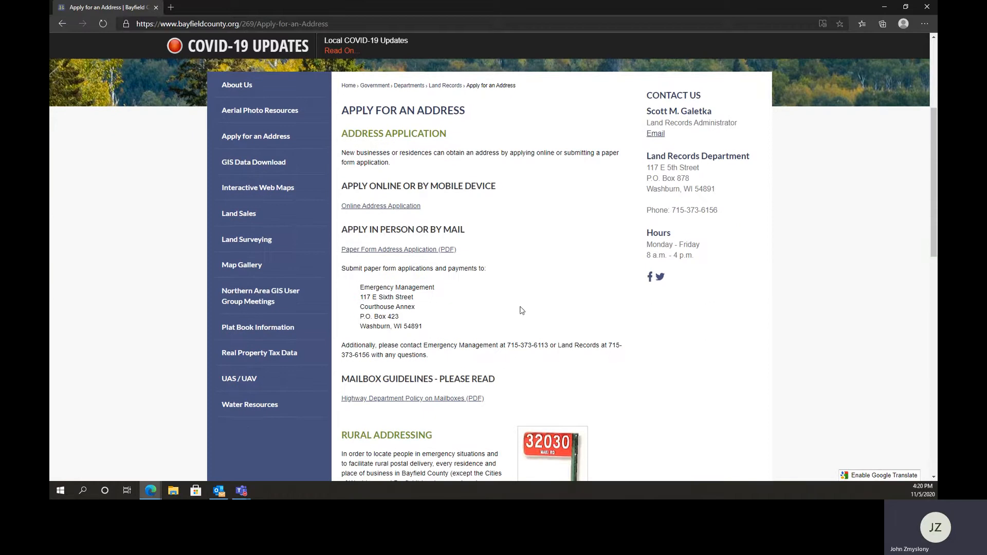
click(378, 208)
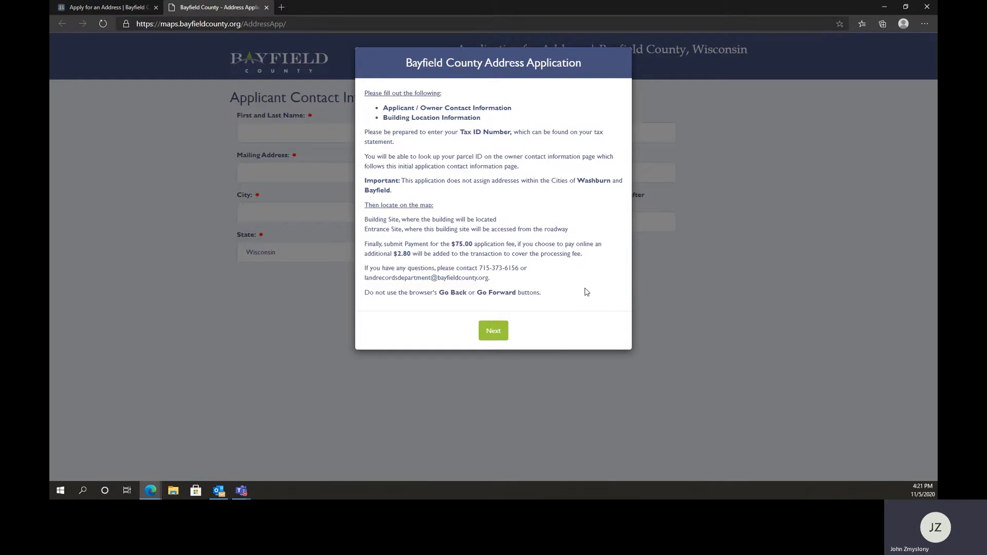
Continue past the application instructions and set the approximate construction start date to 11/16/2020
click(495, 335)
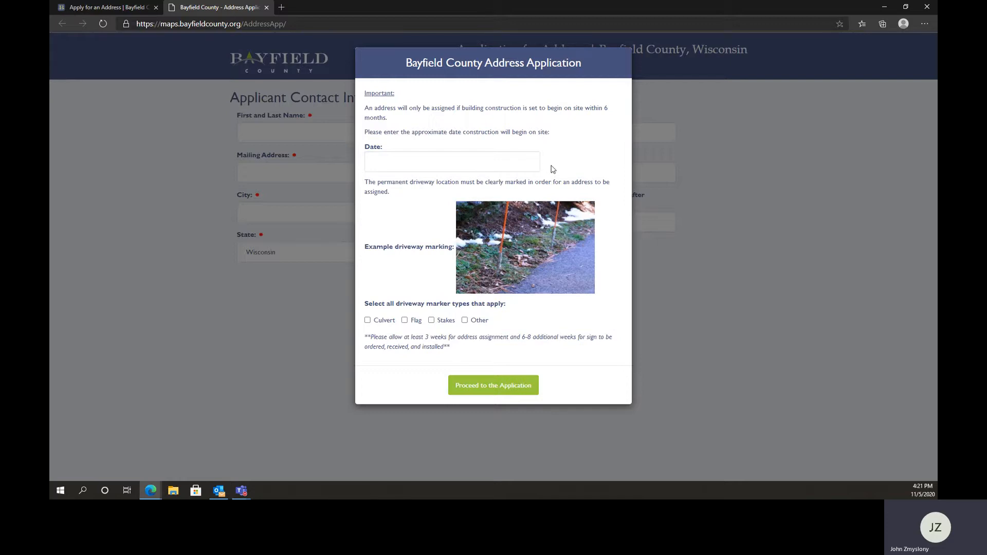
click(505, 154)
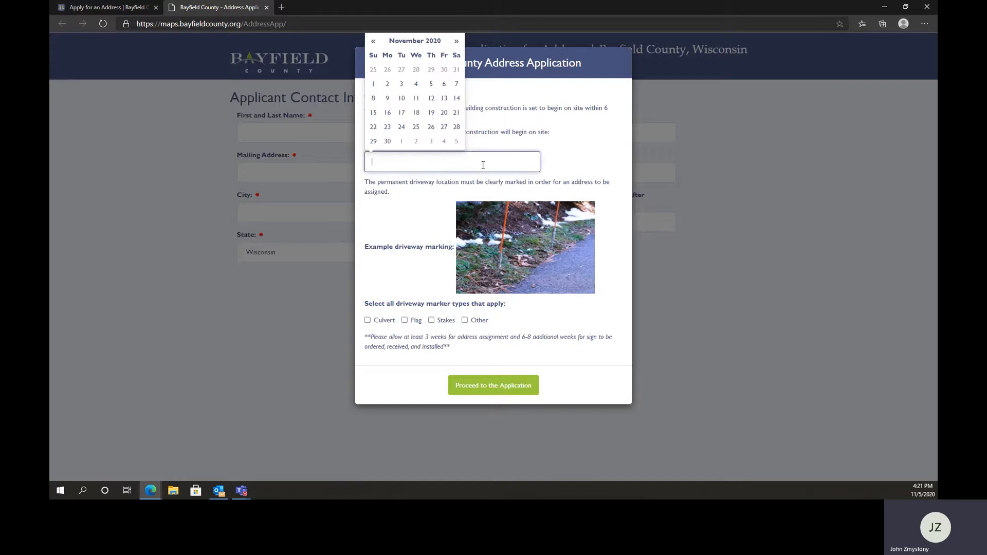
click(389, 114)
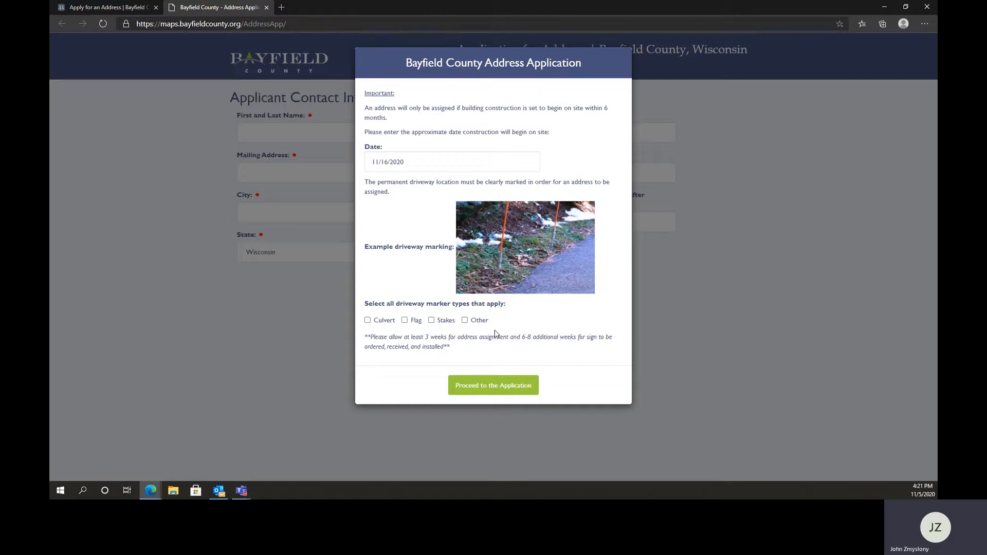
Mark Culvert as the only driveway marker type and proceed to the application
click(367, 320)
click(405, 320)
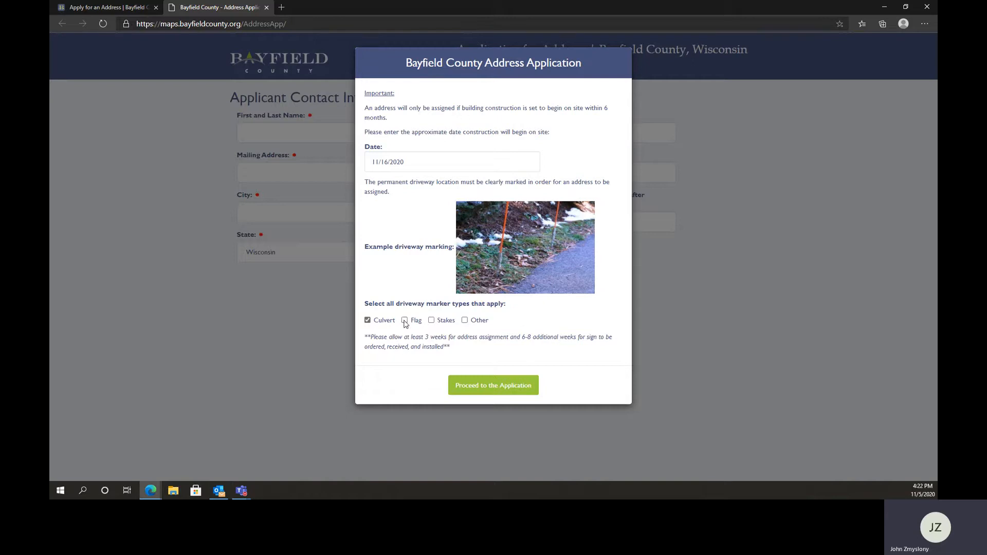
click(431, 320)
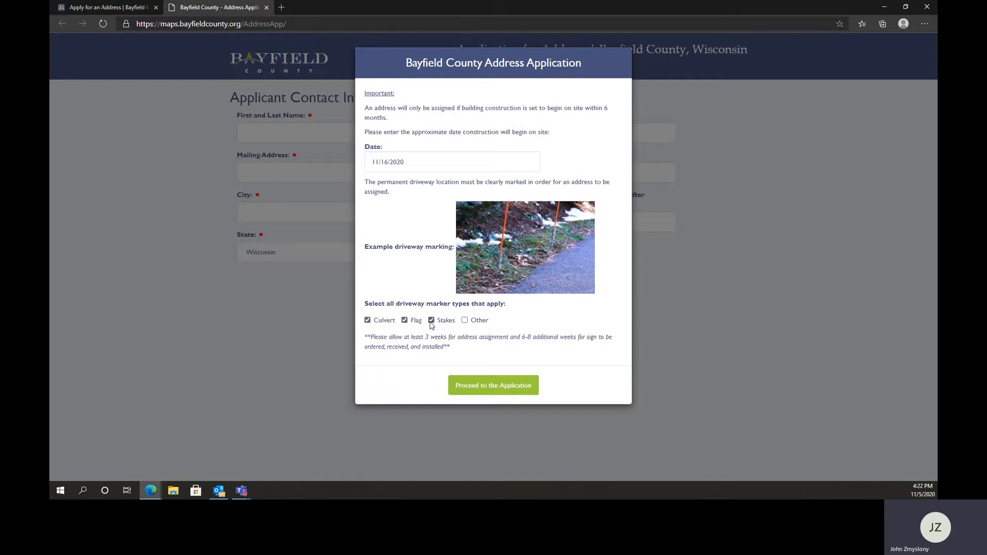
click(465, 321)
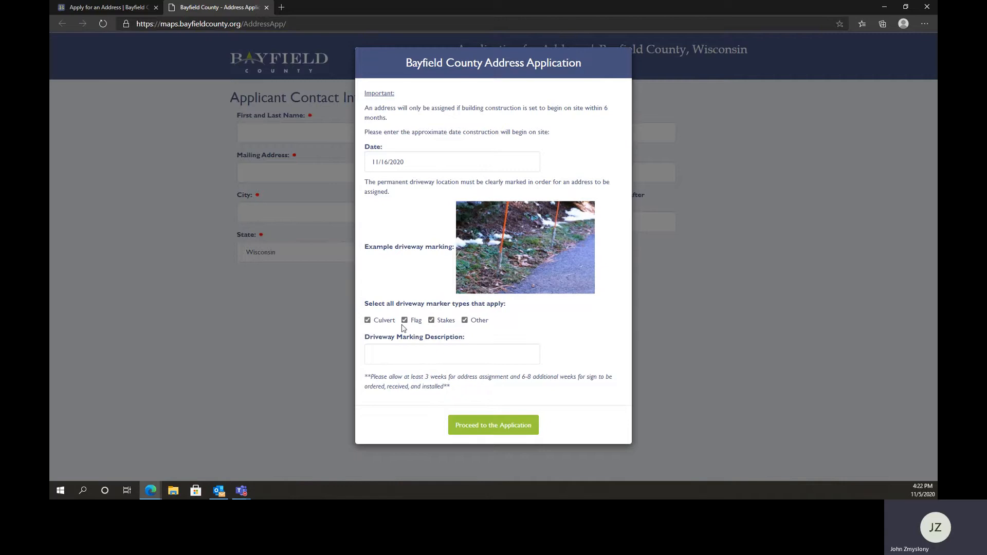
click(465, 320)
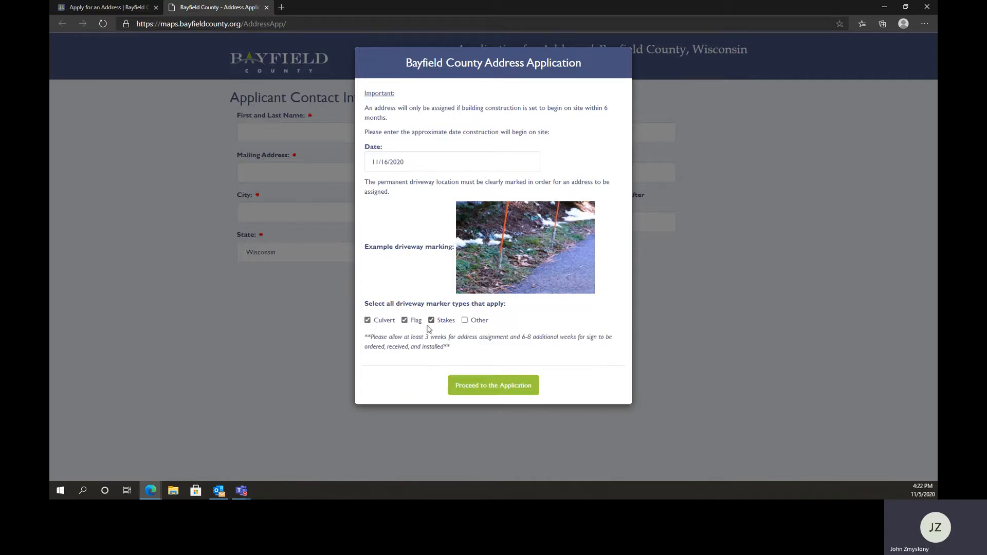
click(431, 321)
click(404, 320)
click(500, 386)
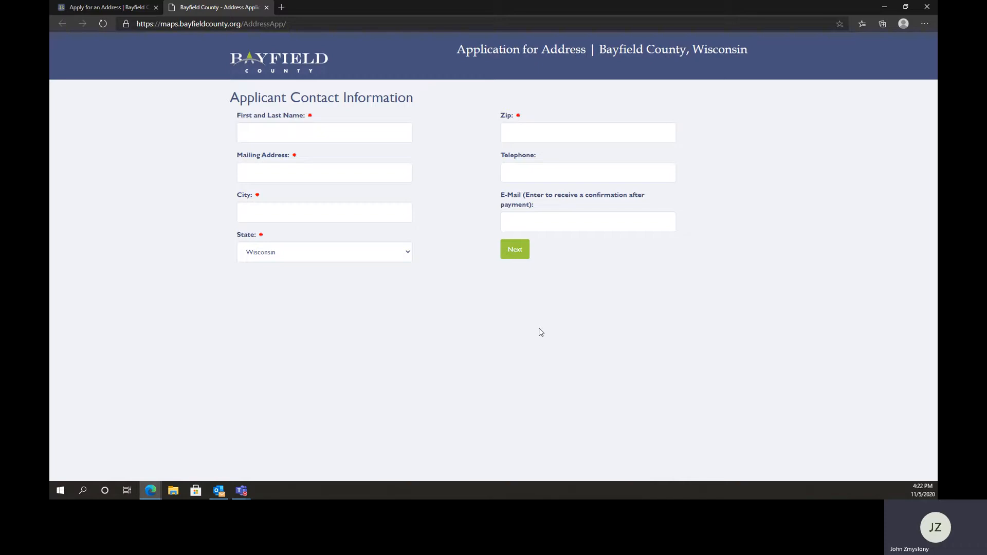
Fill in the applicant's name, mailing address, city, state, zip and e-mail from the saved entries, and continue to the owner information
click(357, 135)
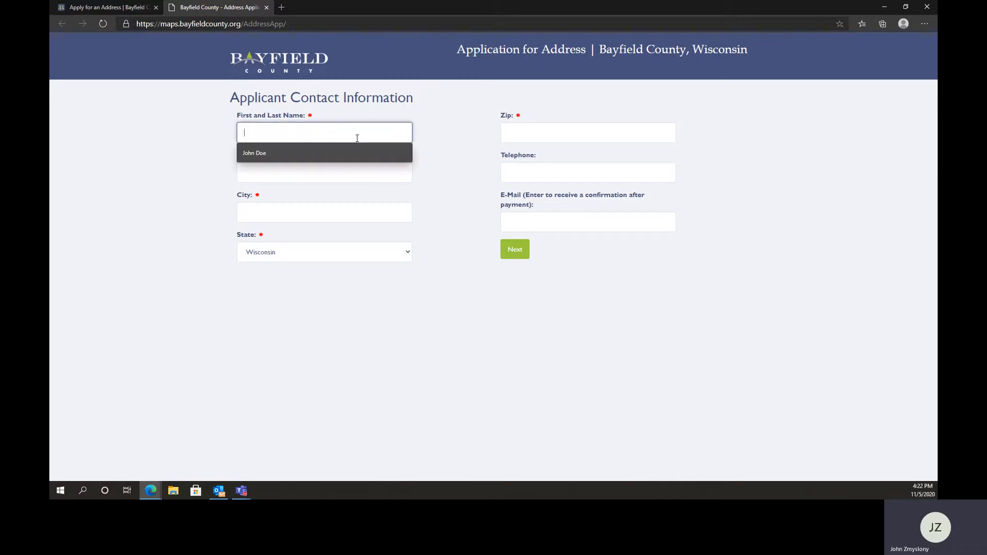
click(296, 162)
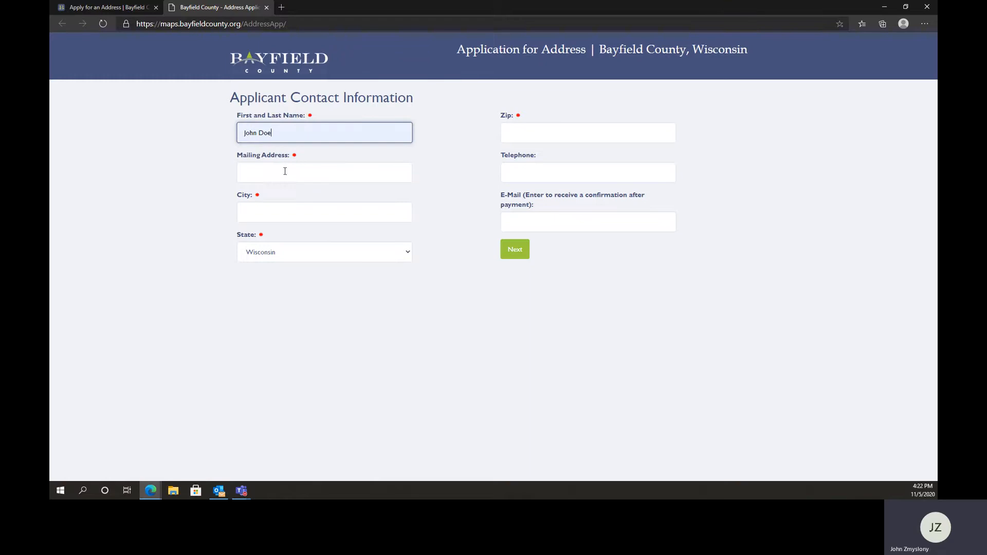
click(285, 172)
click(280, 198)
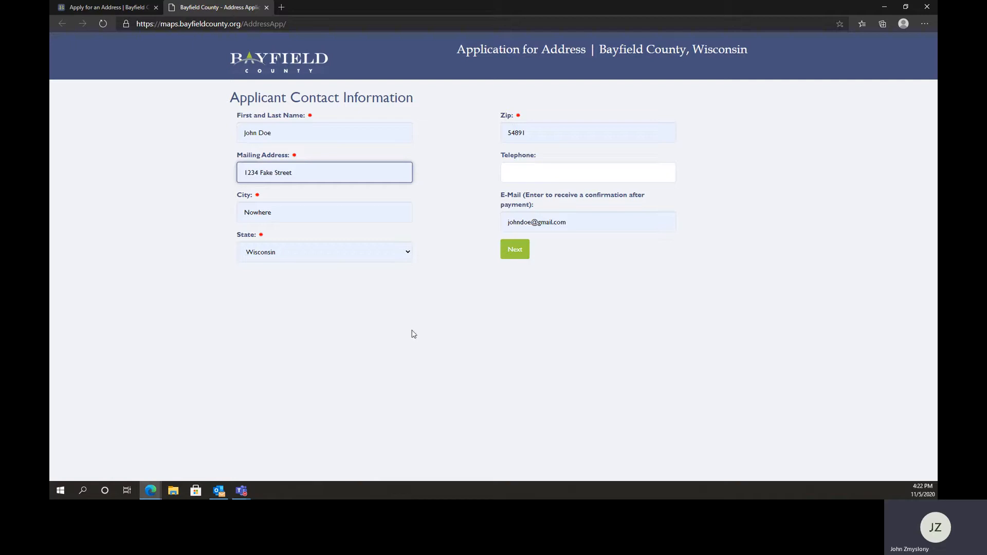
click(518, 249)
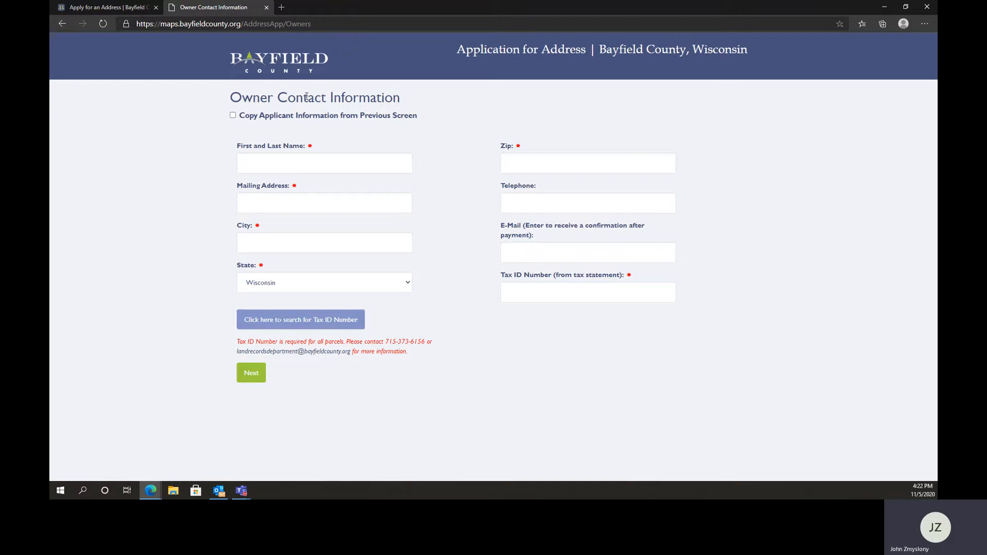
Copy the applicant's information into the owner contact form, enter the parcel's Tax ID number and continue to the building location form
click(233, 116)
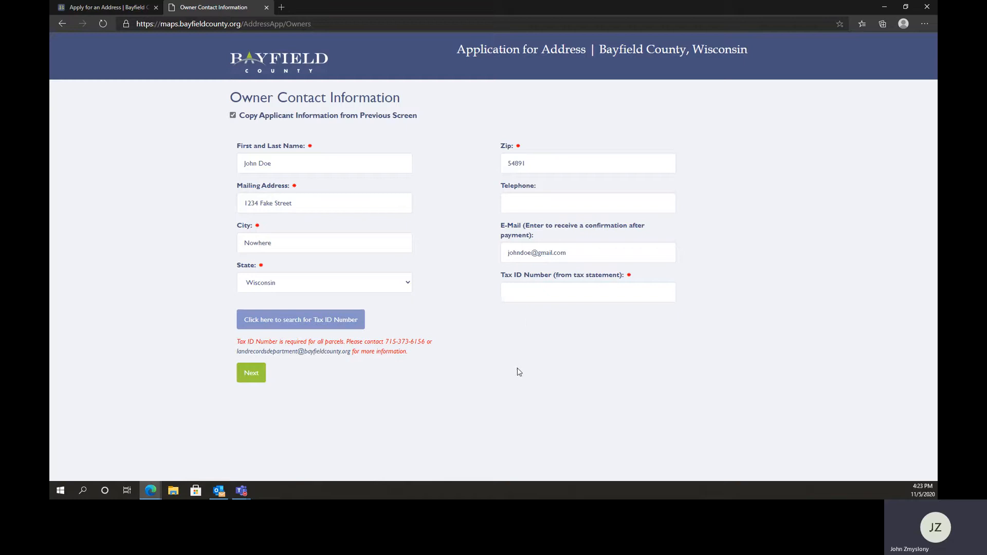
click(311, 321)
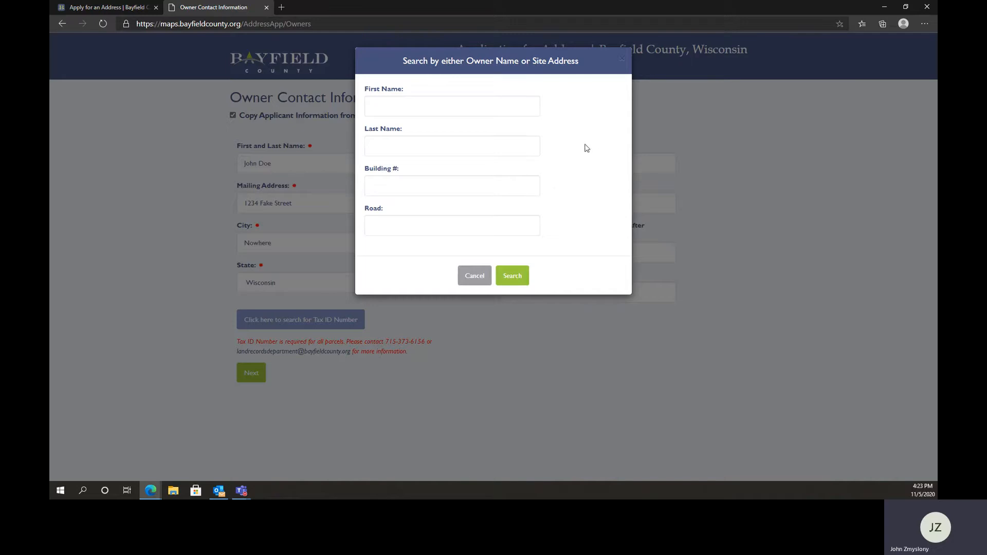
click(472, 278)
click(576, 289)
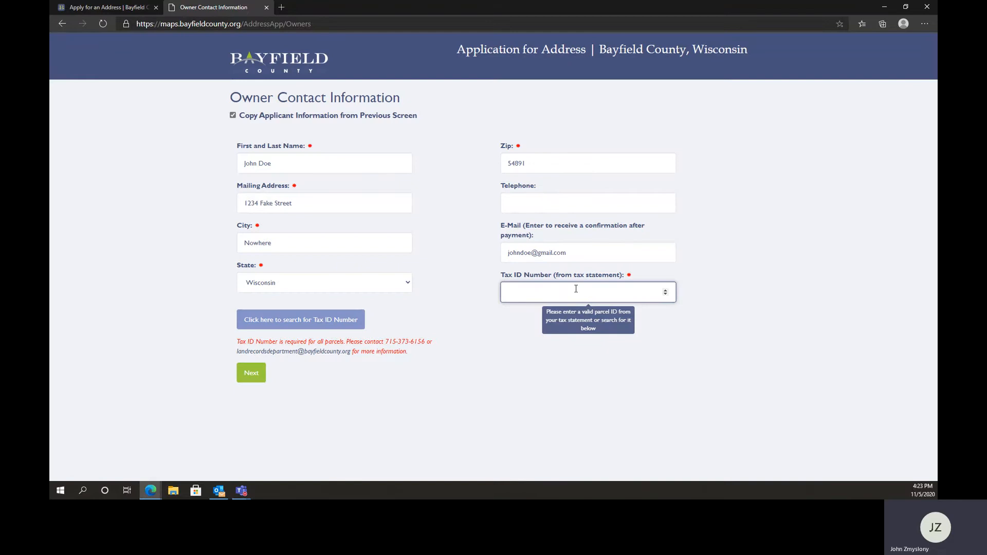
text(17602)
click(299, 398)
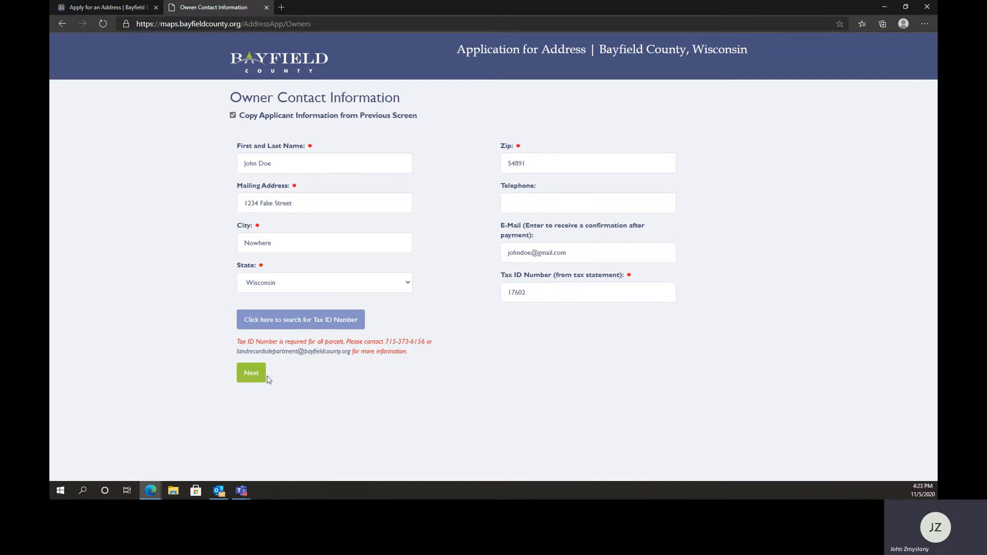
click(256, 374)
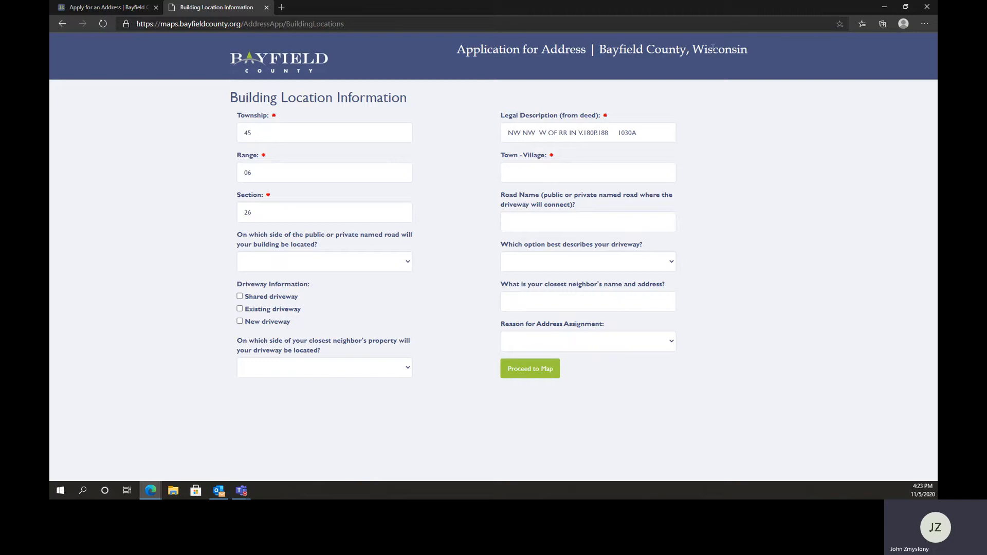
Enter Grand View as the town or village in the building location information and proceed to the map
click(565, 171)
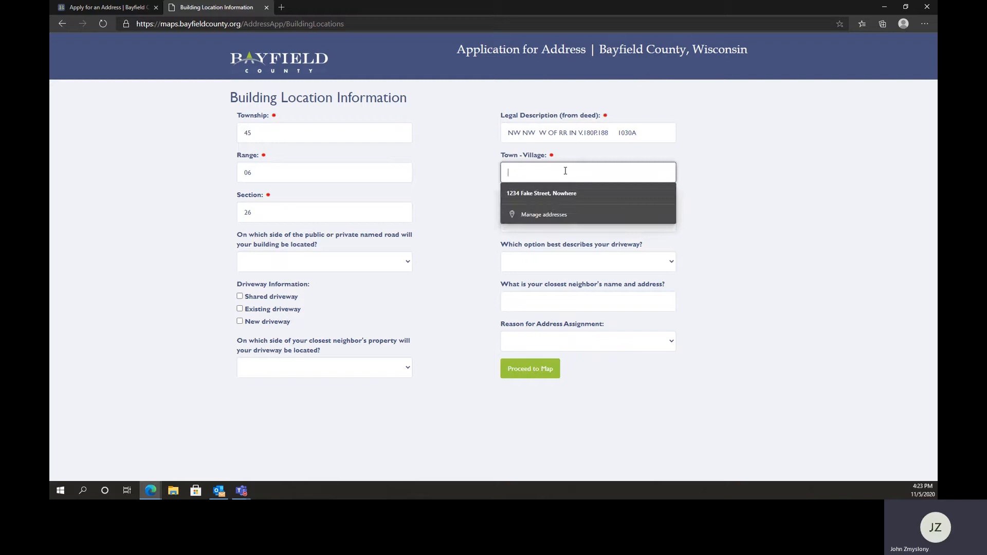
text(Grand)
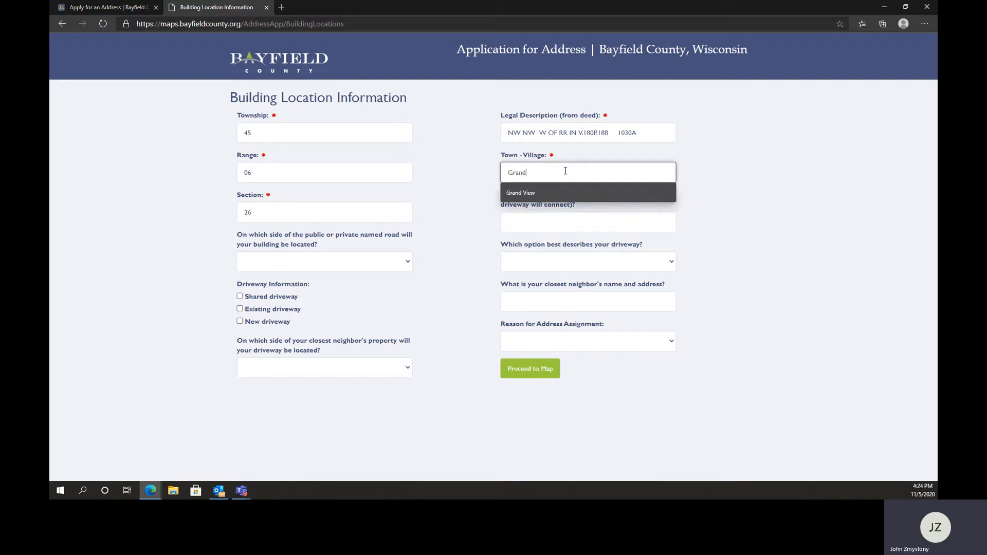
text( View)
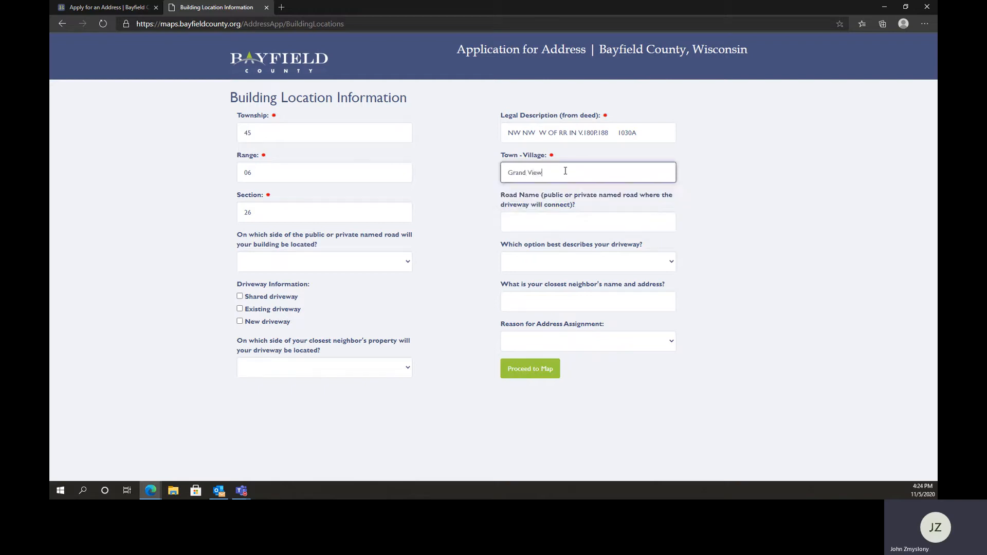
click(718, 318)
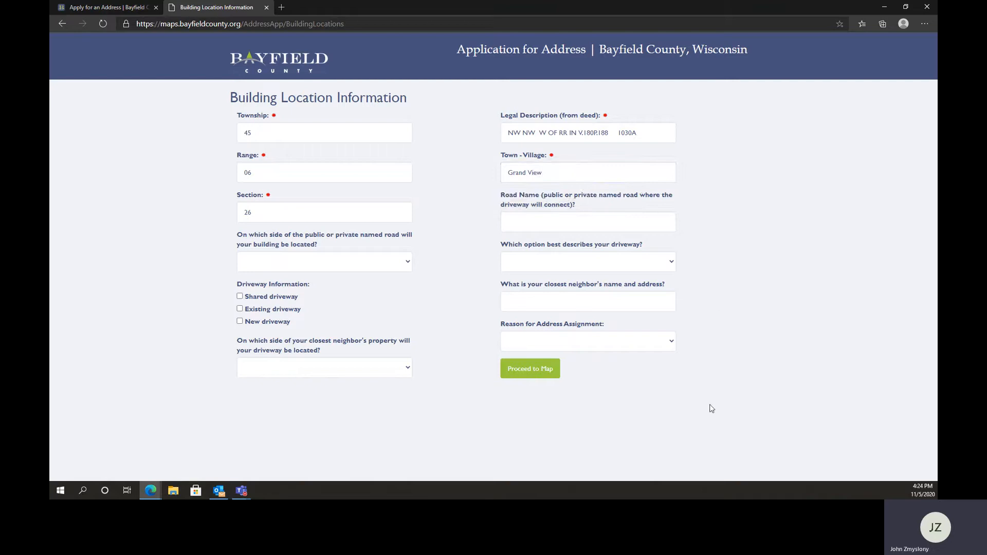
click(523, 374)
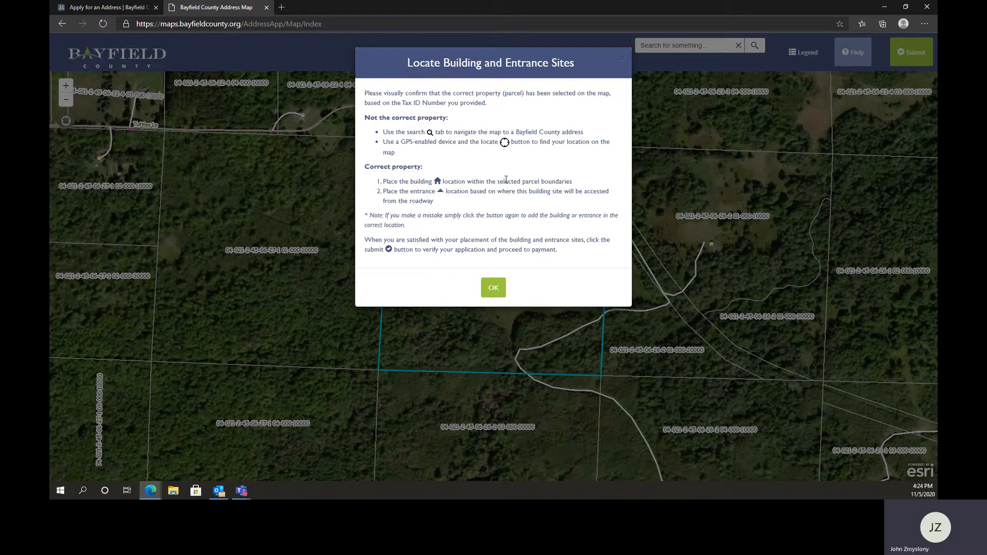
Dismiss the map instructions and place the building site in the southern part of the clearing inside the outlined parcel
click(487, 293)
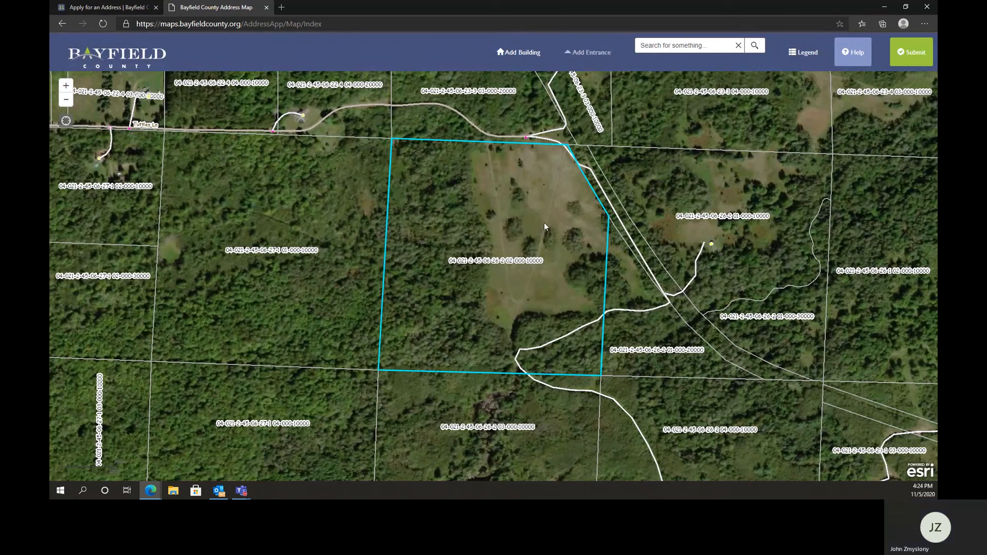
click(513, 53)
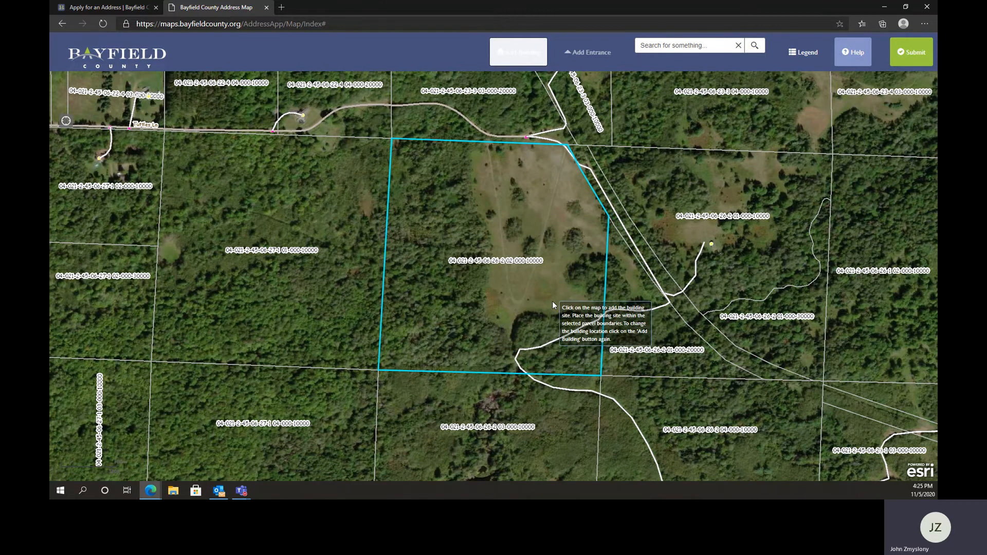
click(518, 293)
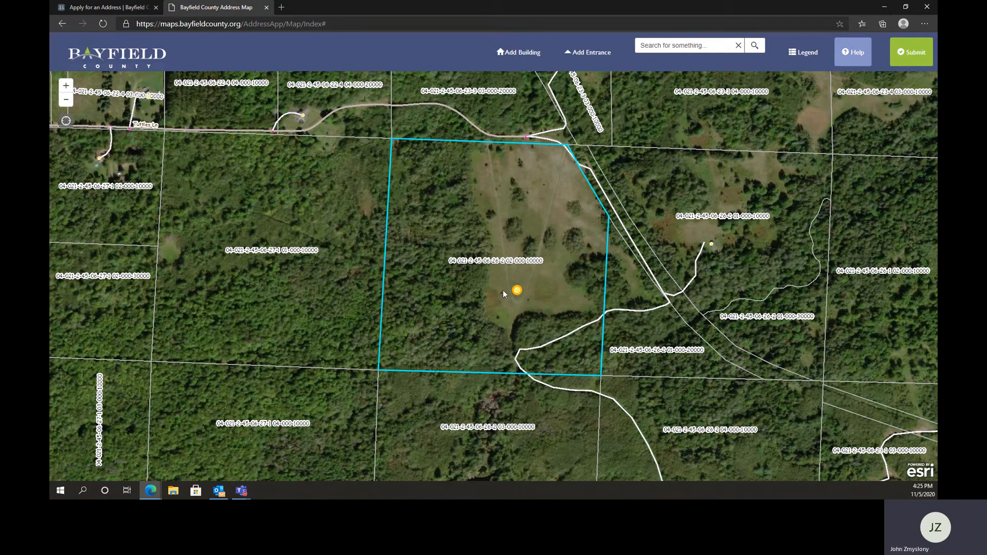
Place the entrance site on the road along the north edge of the outlined parcel
click(576, 59)
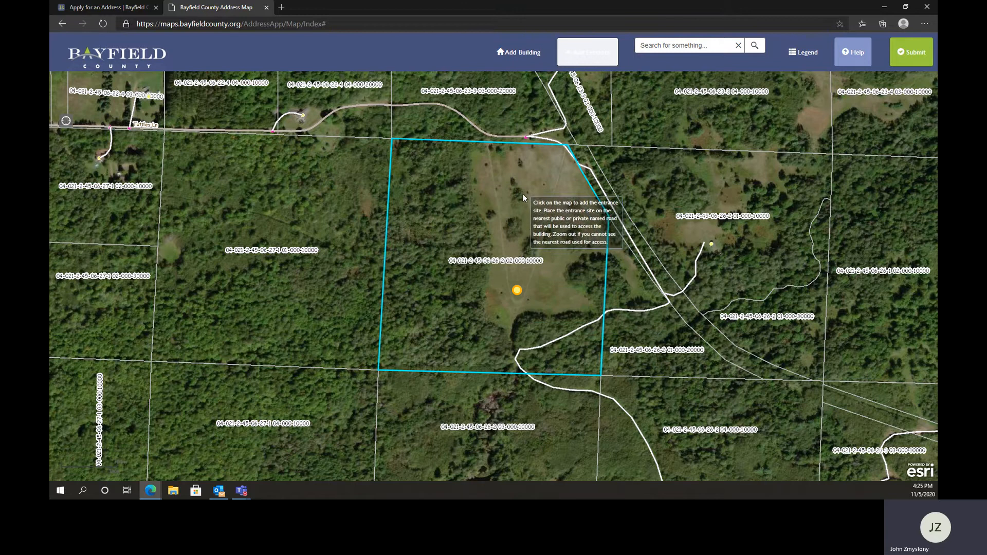
click(515, 139)
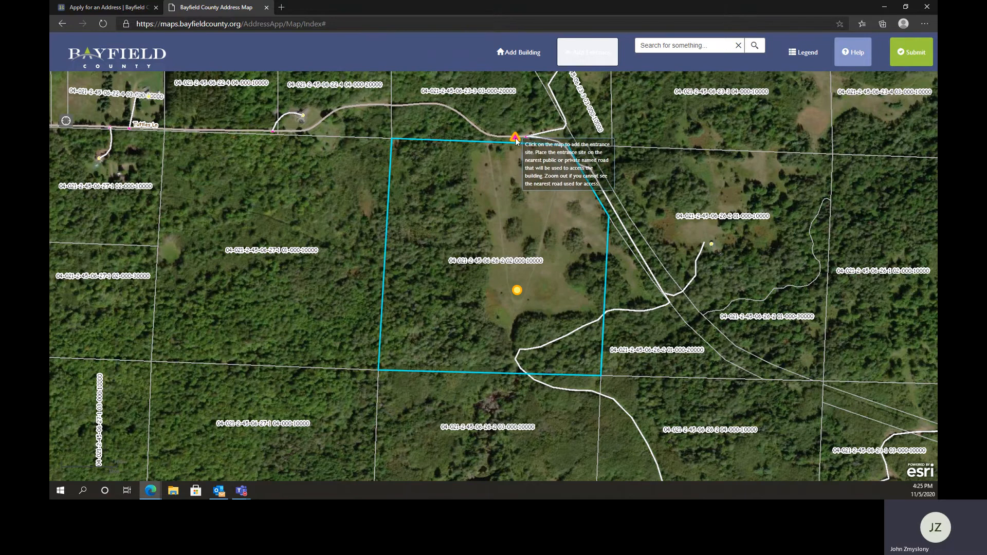
click(516, 138)
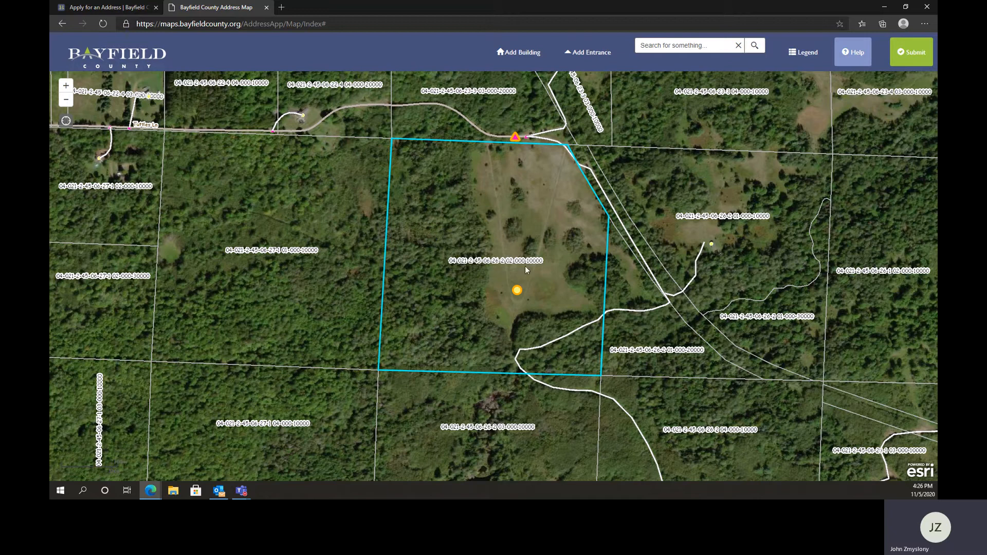
Submit the building and entrance locations and review the application summary with its site map
click(910, 59)
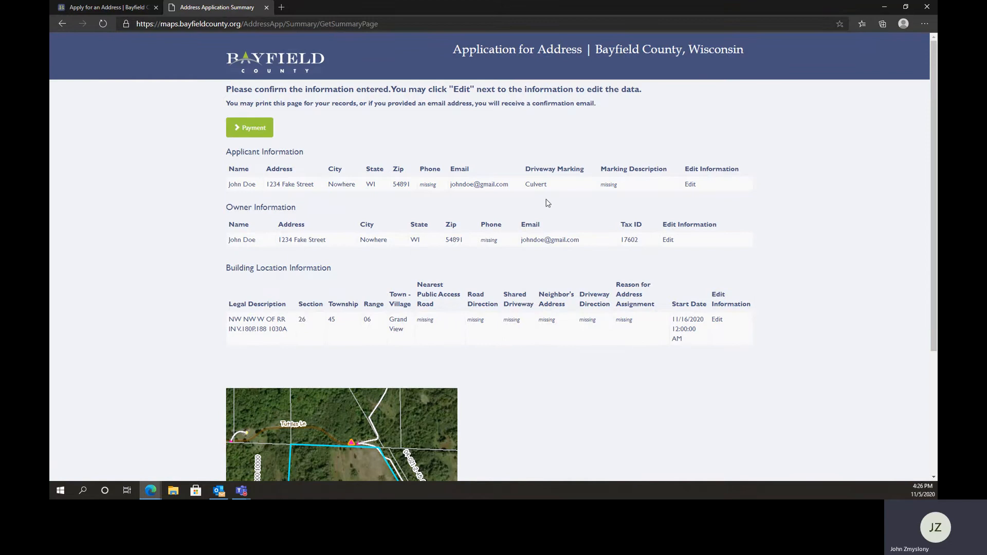
scroll(653, 315, down, 3)
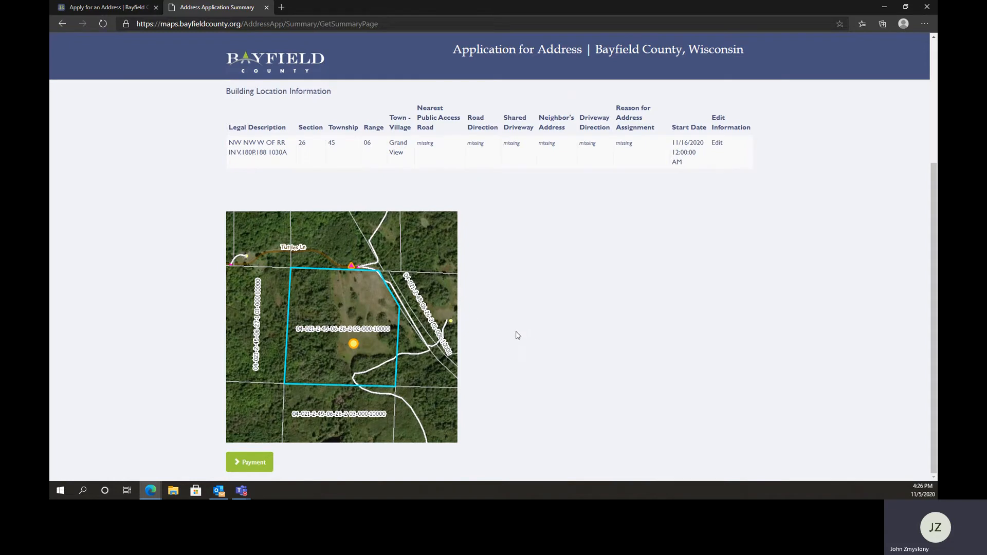
scroll(520, 329, up, 3)
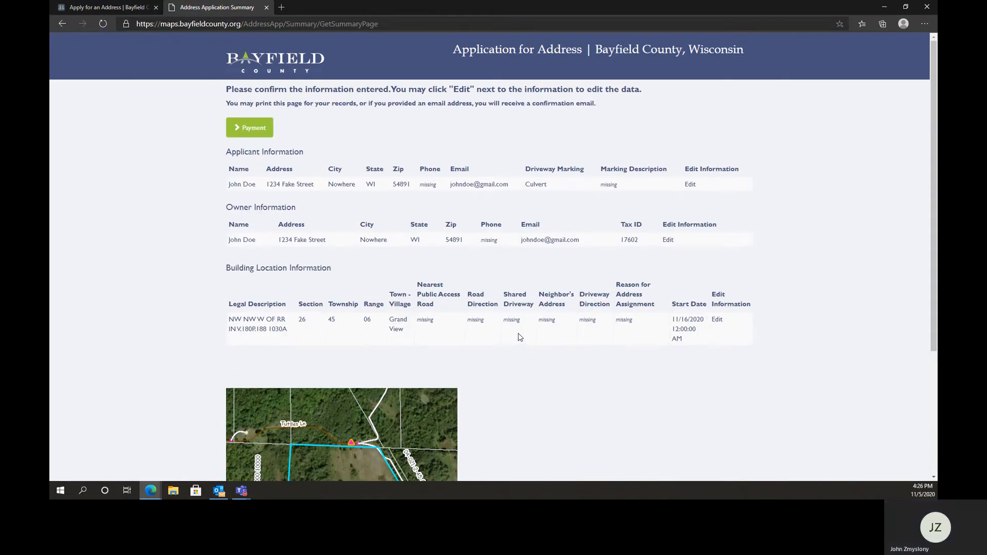
Proceed to payment from the application summary, choosing to pay online with a debit or credit card through PayPal
scroll(518, 337, down, 3)
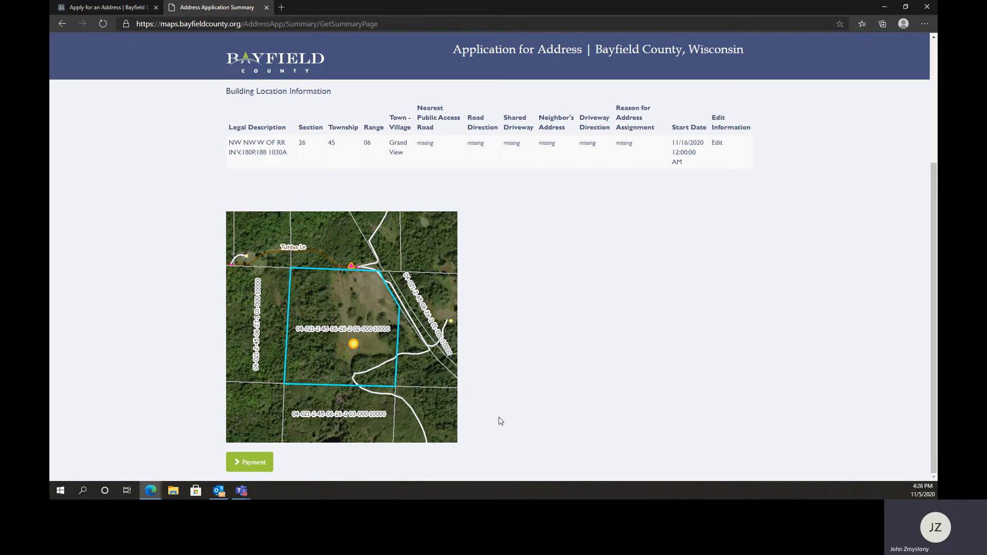
click(249, 462)
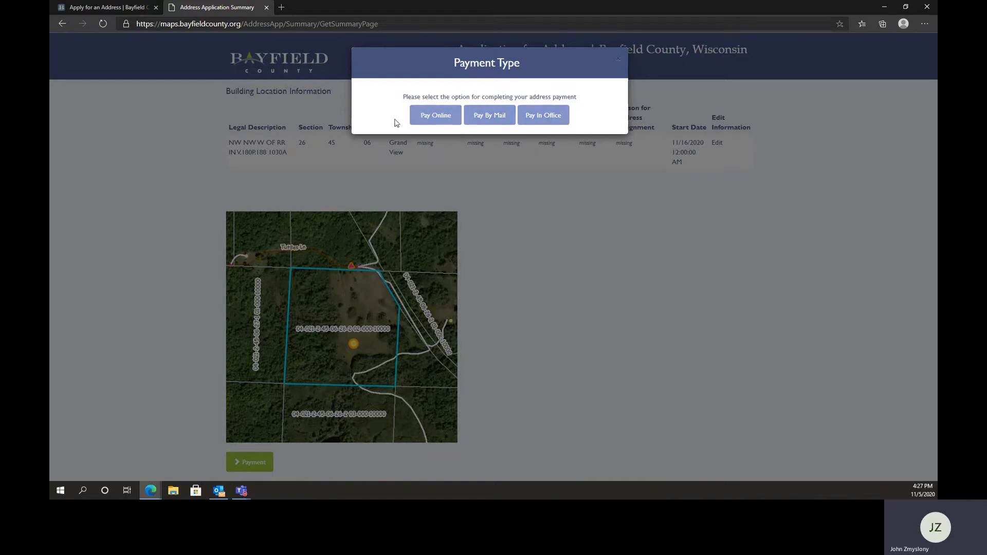
click(431, 120)
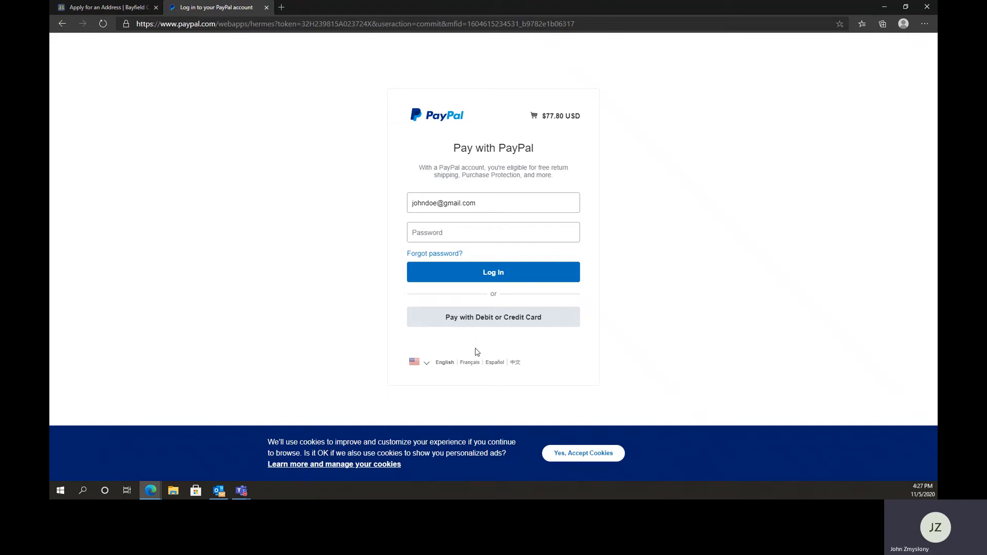
click(484, 329)
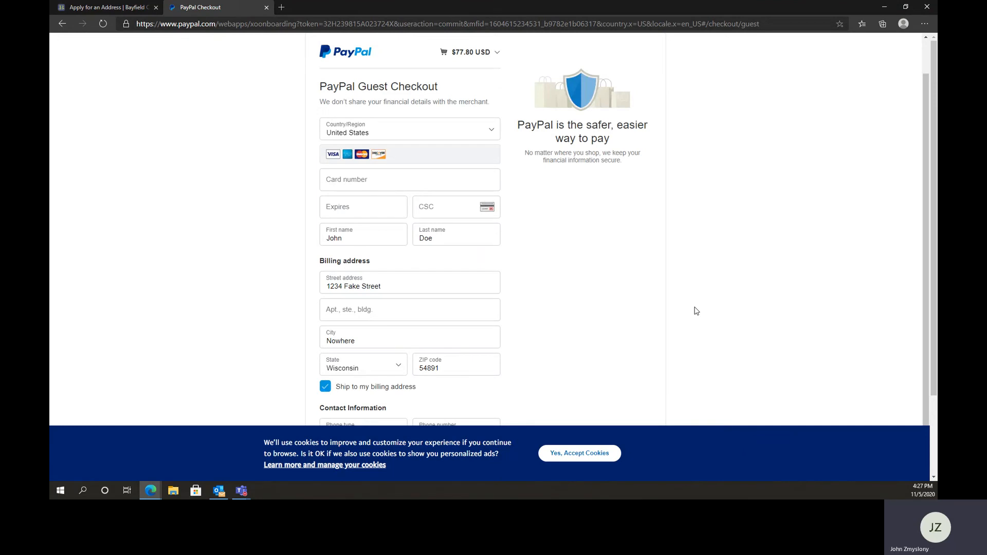
Look over the PayPal guest checkout form and enter the card number
scroll(530, 314, down, 2)
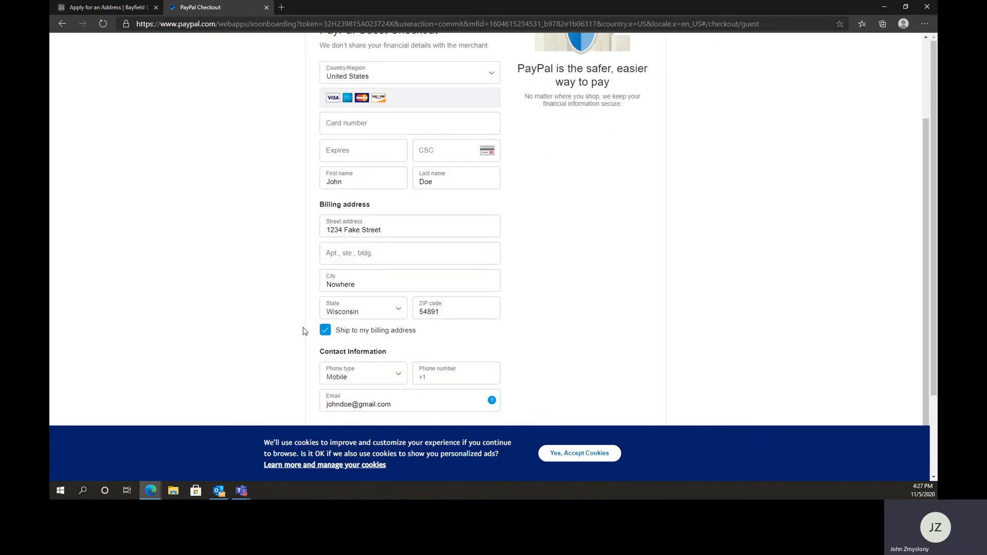
scroll(411, 360, down, 2)
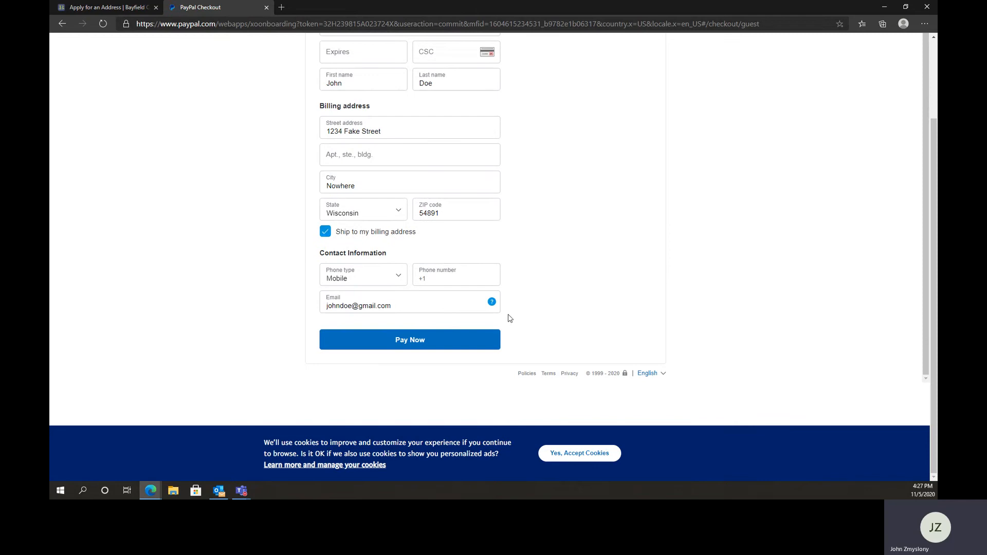
scroll(543, 259, up, 1)
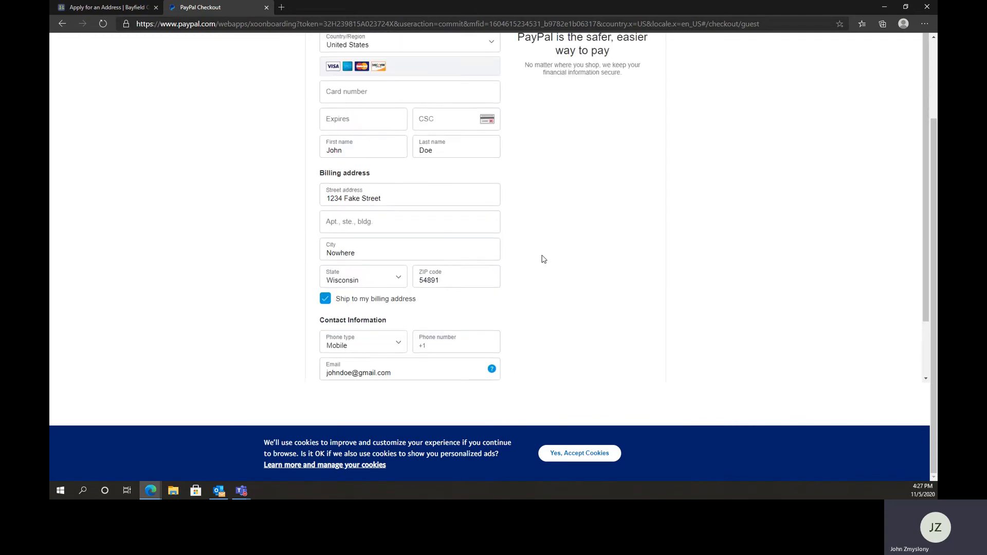
scroll(544, 272, up, 3)
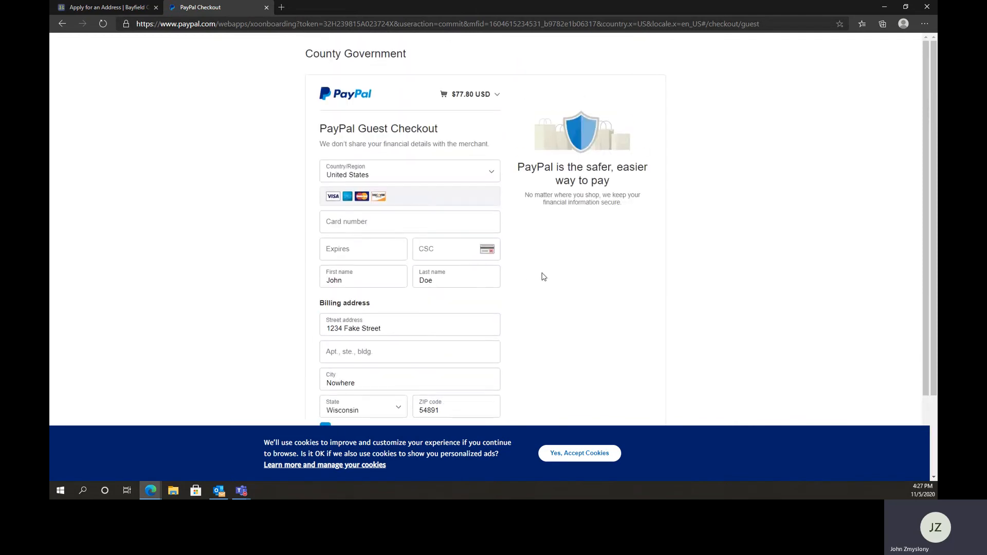
click(432, 224)
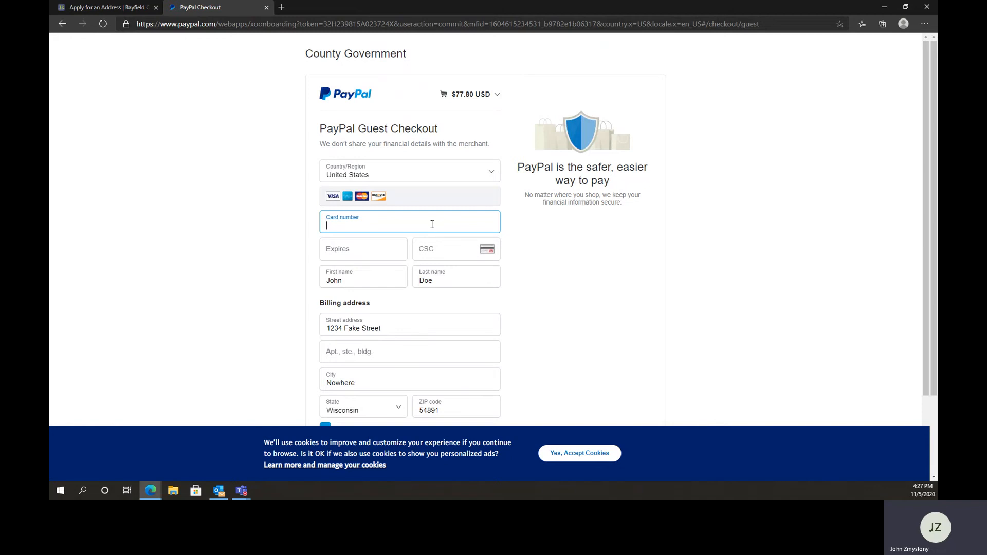
text(1111 )
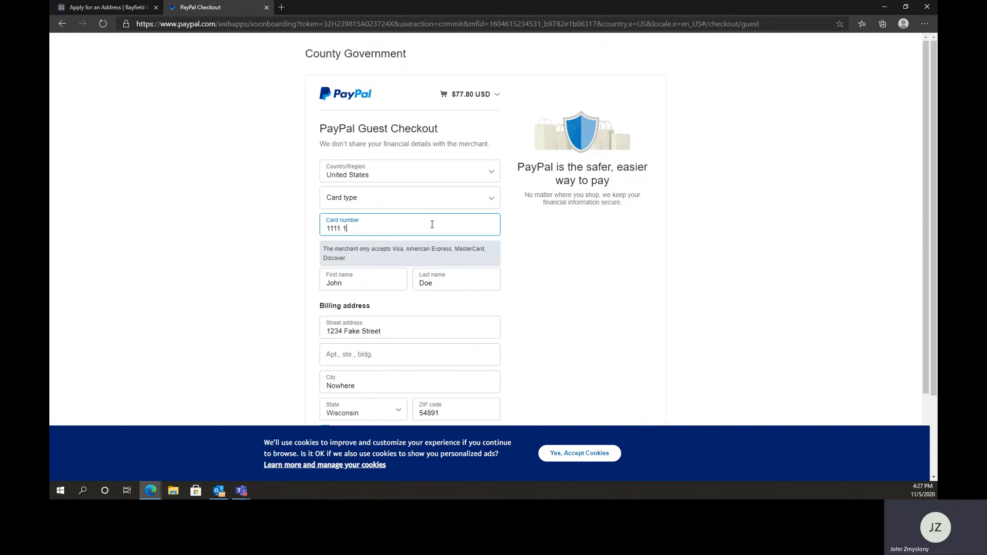
text(1222 3344 5678)
key(Tab)
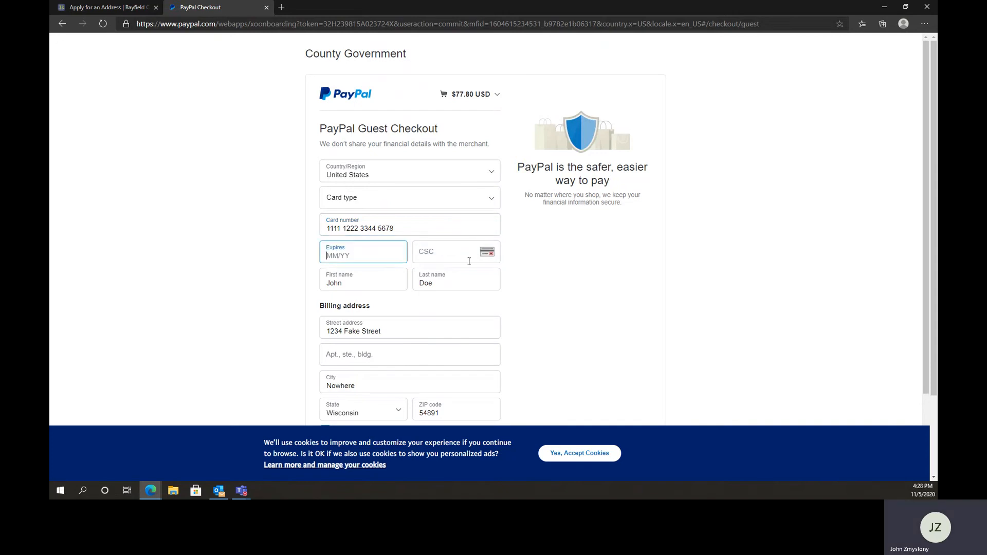
Try to submit the PayPal guest checkout payment and review the form for fields that need completing
scroll(575, 280, down, 2)
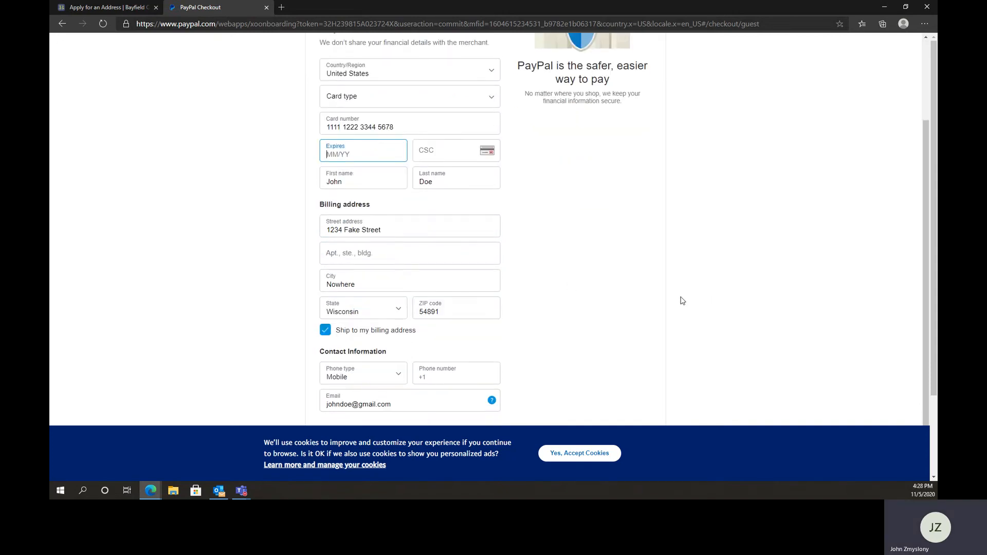
scroll(575, 323, down, 2)
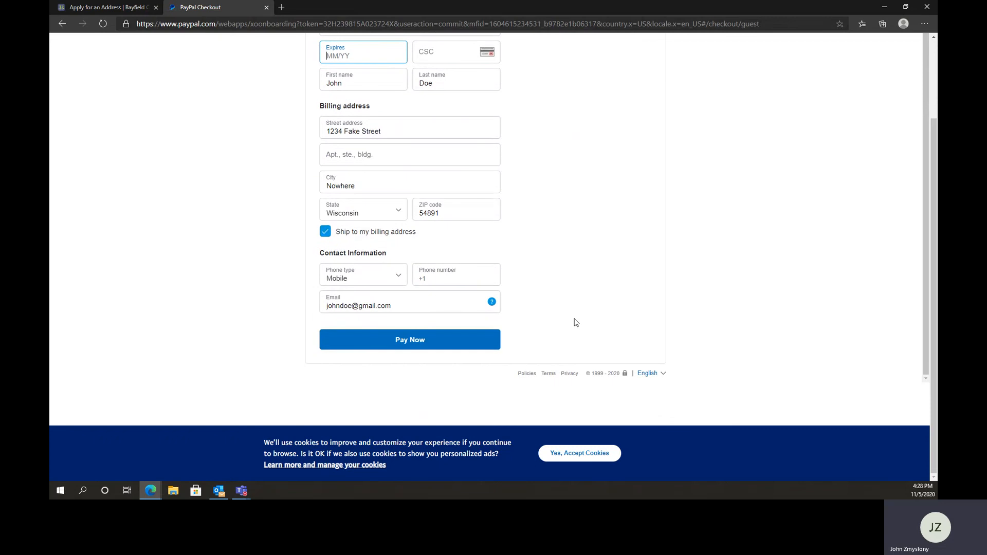
scroll(599, 337, up, 2)
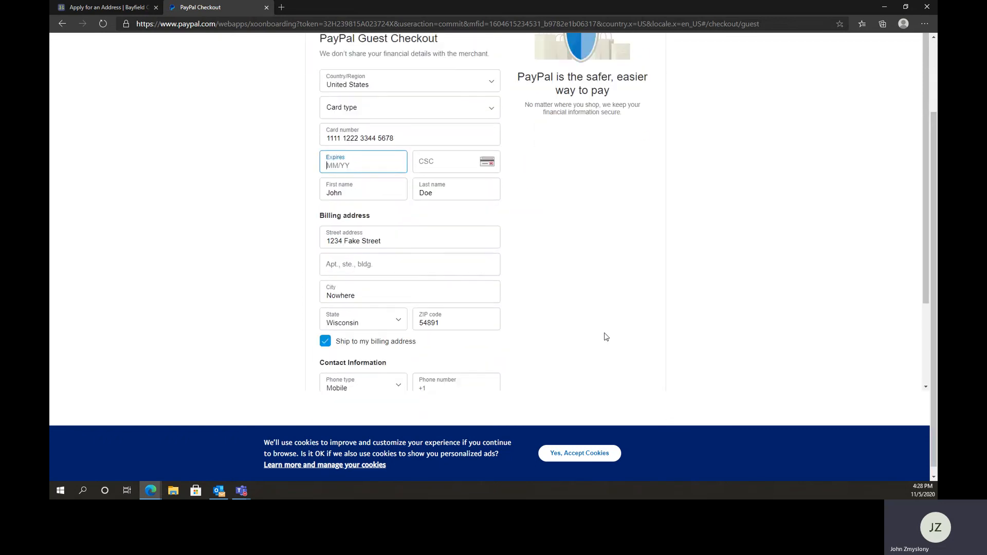
scroll(605, 339, down, 2)
click(411, 340)
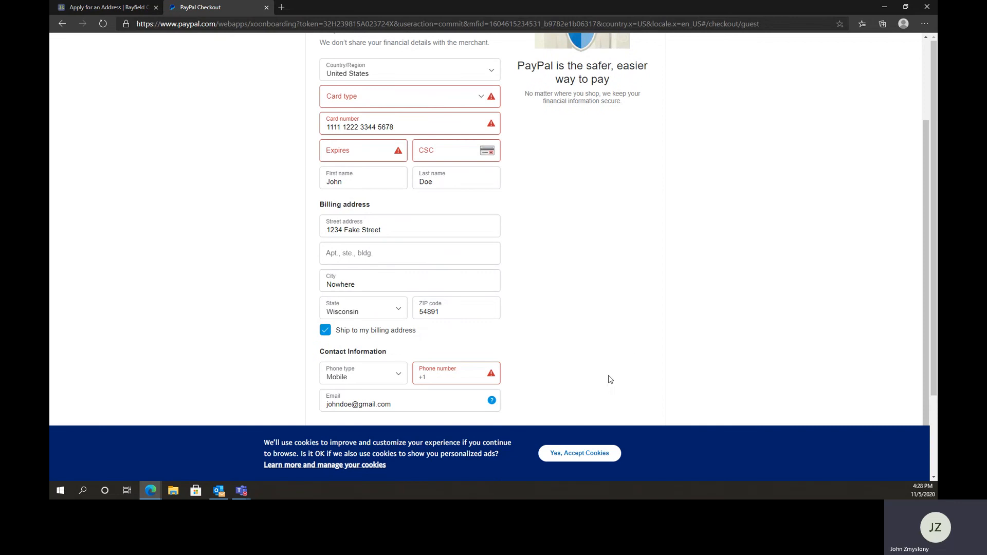
scroll(576, 351, up, 2)
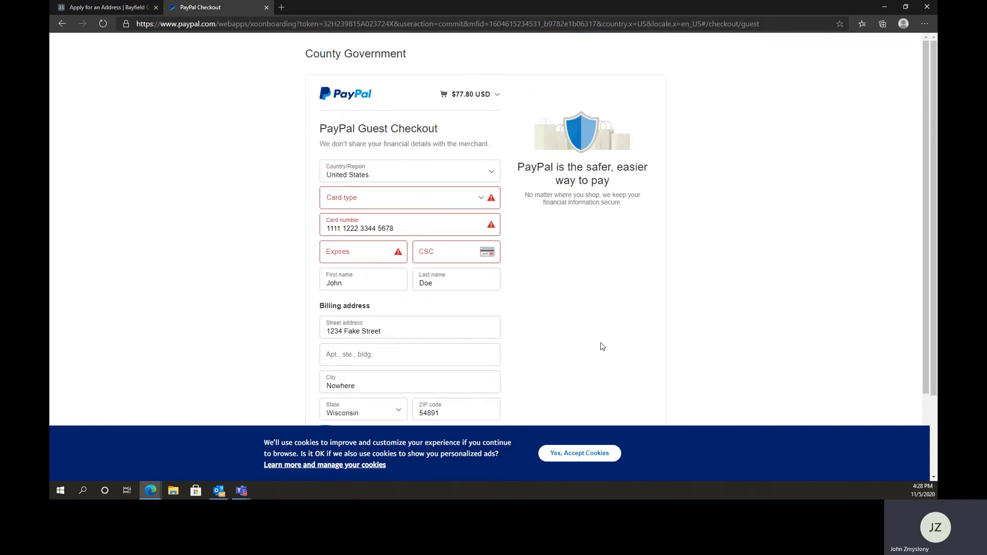
scroll(599, 344, down, 2)
scroll(152, 302, up, 2)
Return to Bayfield County's Apply for an Address page and view its online application section
click(116, 10)
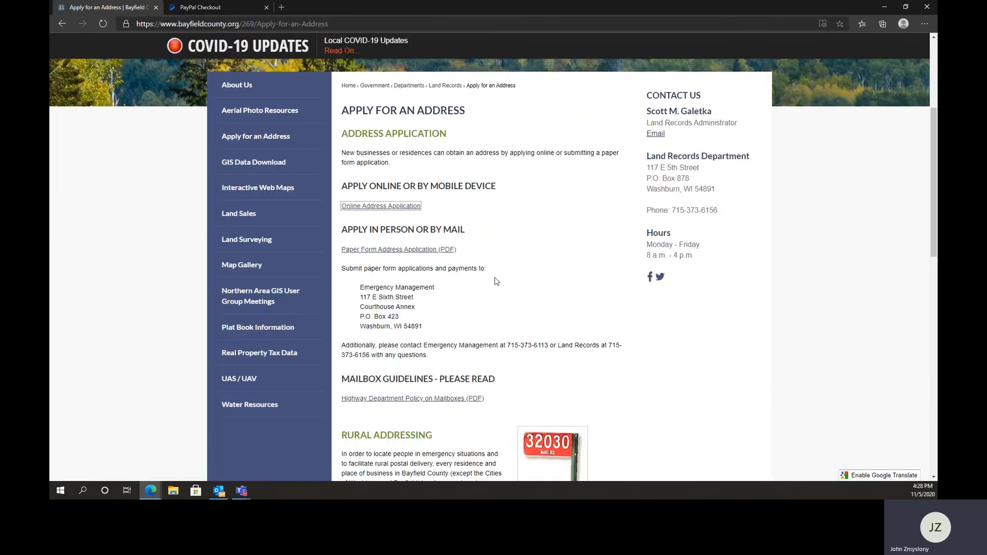
scroll(520, 319, up, 1)
scroll(520, 319, up, 2)
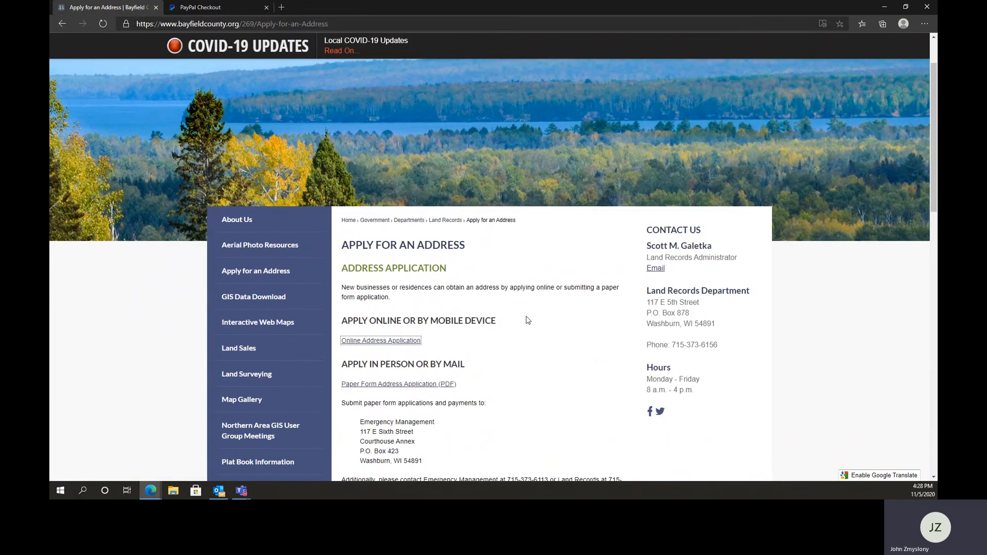